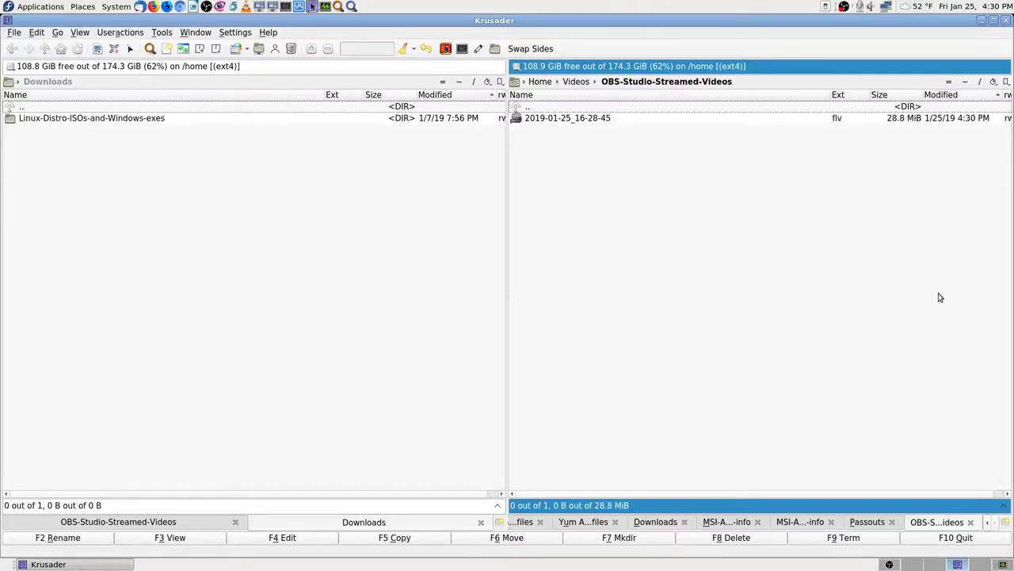
Step: Check the system monitor workspace, then return to the OBS workspace with Desktop Screencast recording
{"action": "left_click", "coordinate": [999, 566]}
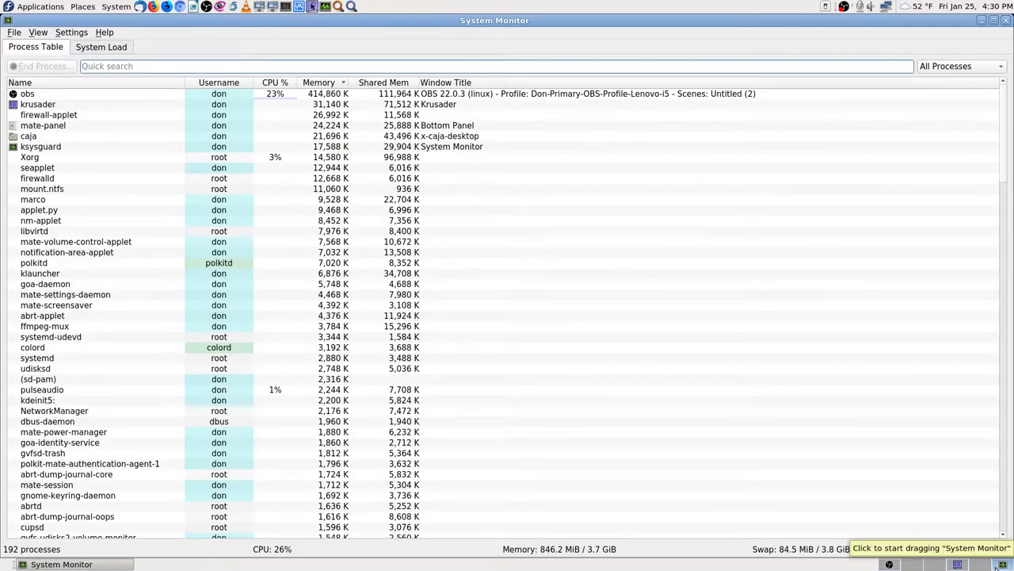
{"action": "left_click", "coordinate": [899, 566]}
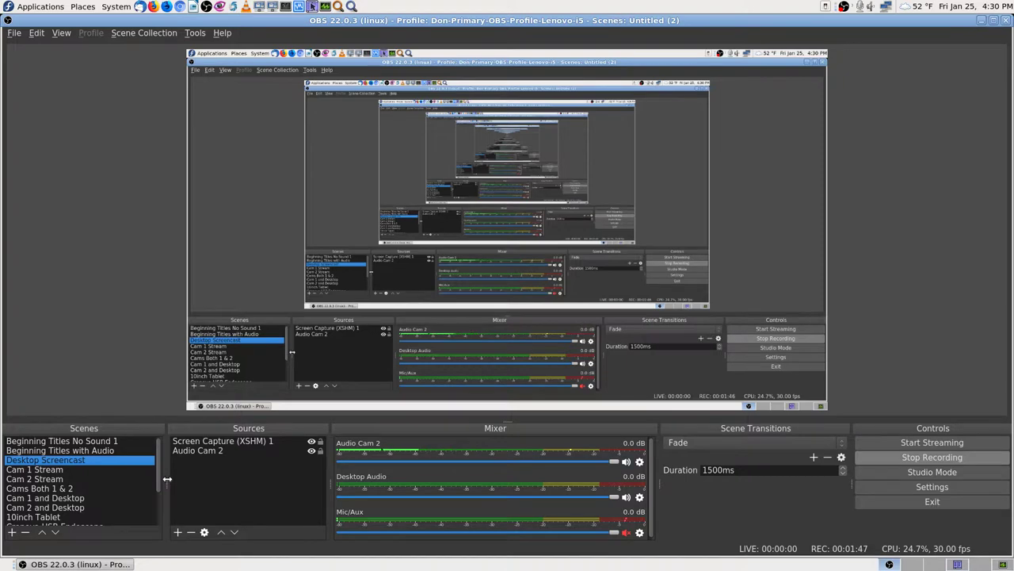
{"action": "left_click", "coordinate": [59, 469]}
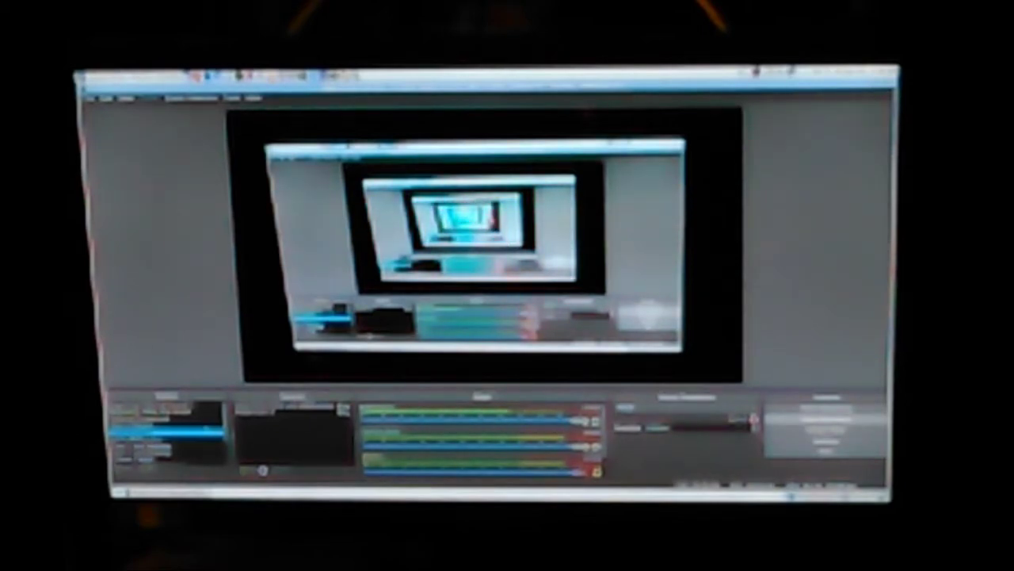
{"action": "left_click", "coordinate": [84, 462]}
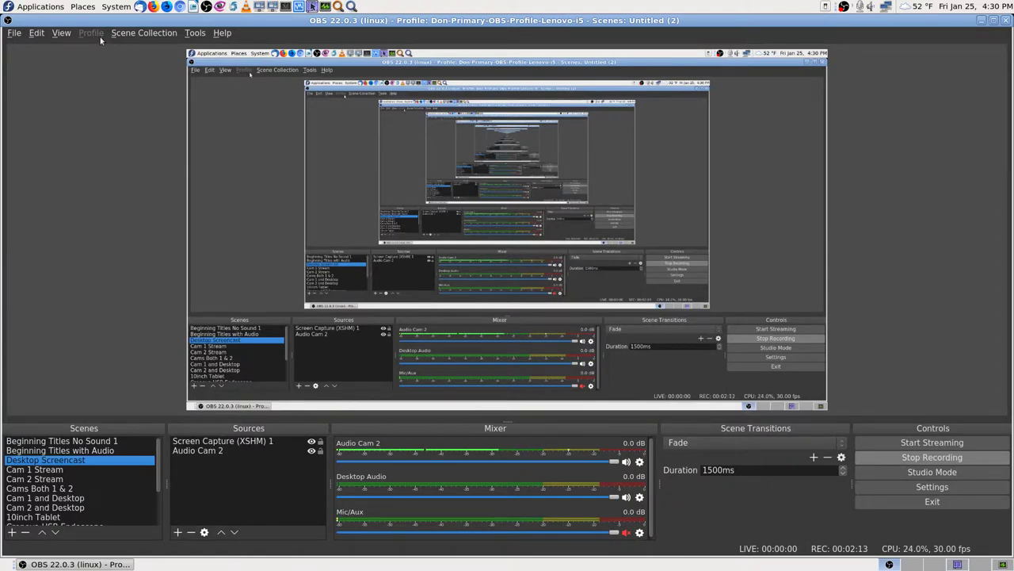
Step: Show the Scene Collection menu listing Untitled (2), checked, and Untitled
{"action": "left_click", "coordinate": [143, 36]}
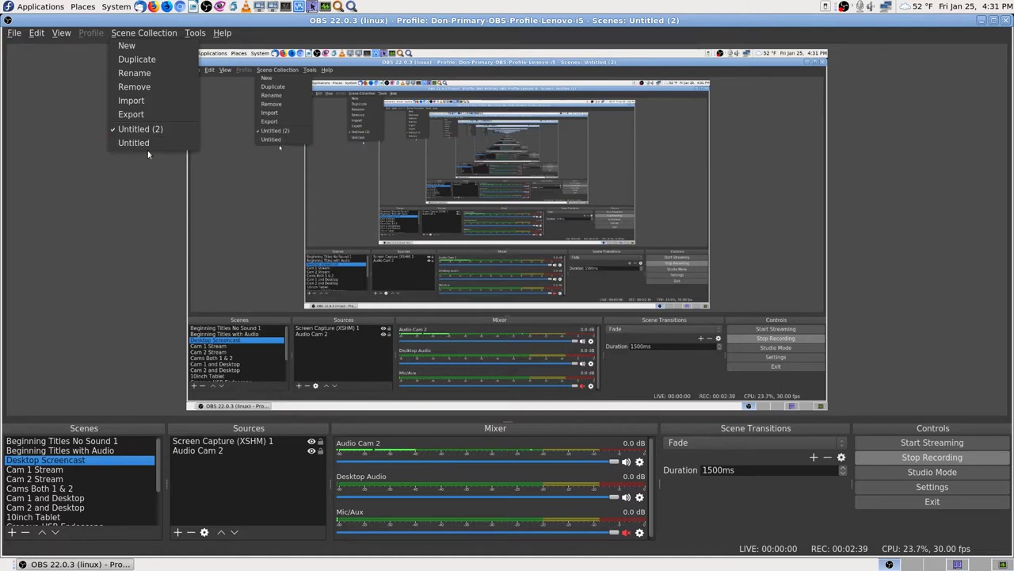
Step: Dismiss the Scene Collection menu, leaving Untitled (2) as the current collection
{"action": "left_click", "coordinate": [144, 190]}
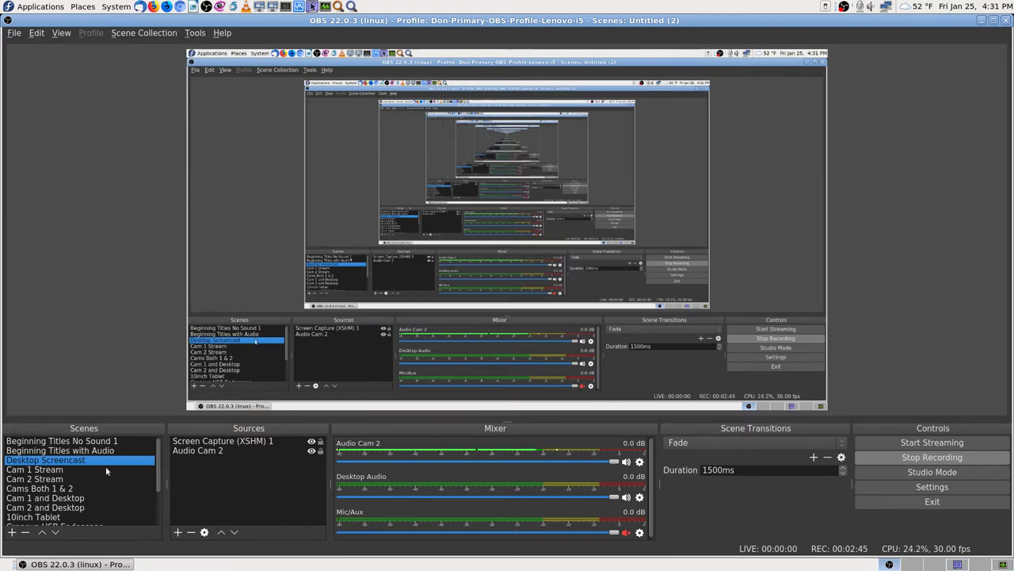
{"action": "scroll", "coordinate": [97, 499], "scroll_direction": "down", "scroll_amount": 2}
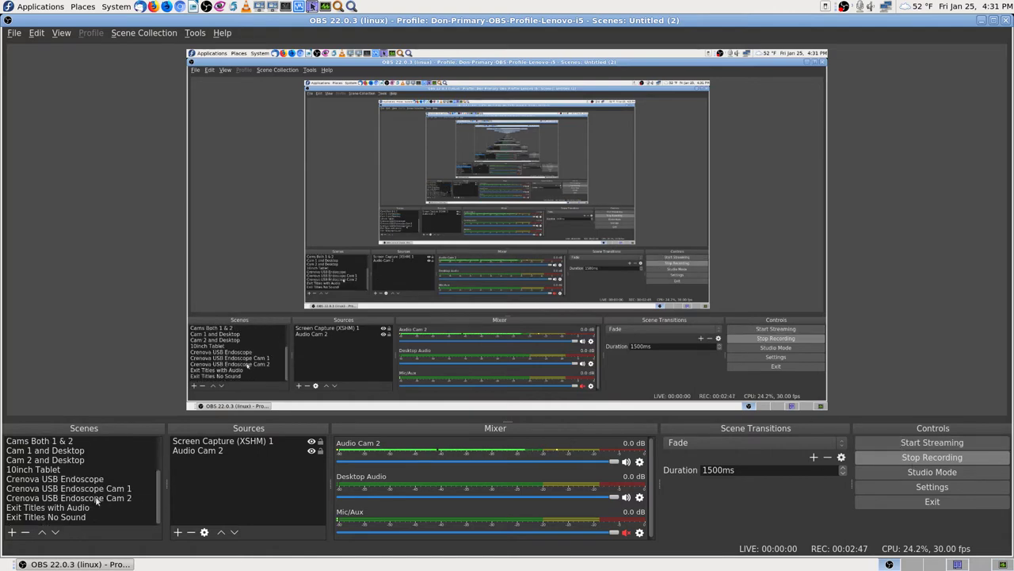